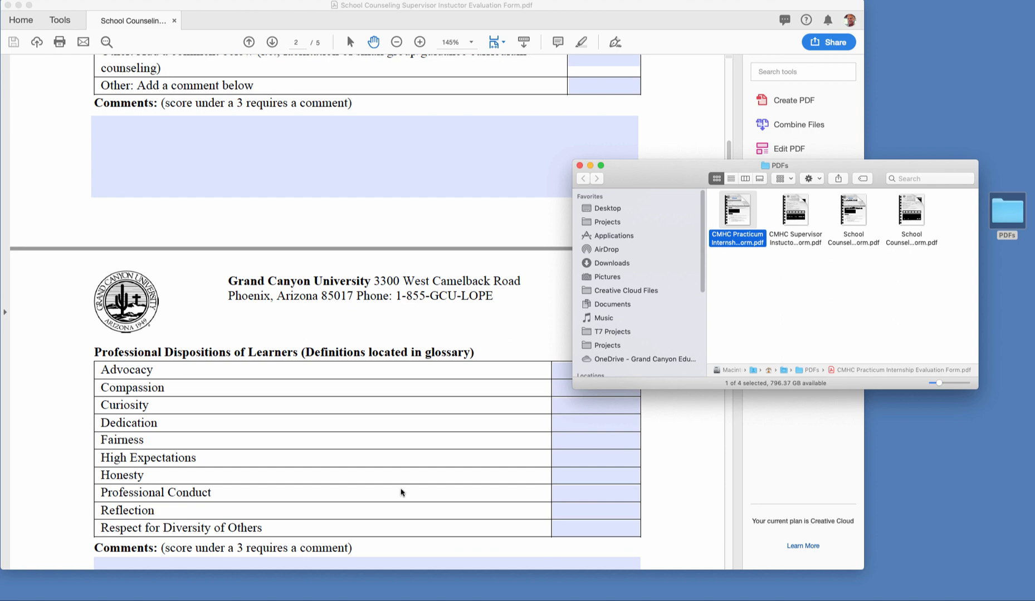
- Review the School Counseling evaluation form from its first page through the skills comments and professional dispositions sections
{"action": "scroll", "coordinate": [353, 405], "scroll_direction": "up", "scroll_amount": 10}
{"action": "scroll", "coordinate": [355, 409], "scroll_direction": "up", "scroll_amount": 5}
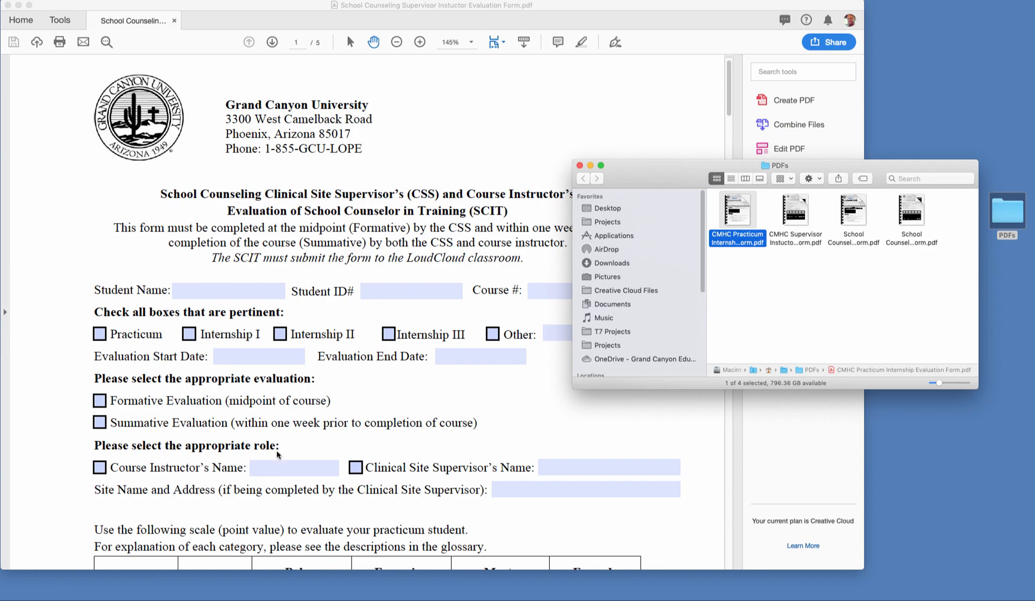
{"action": "scroll", "coordinate": [279, 456], "scroll_direction": "down", "scroll_amount": 10}
{"action": "scroll", "coordinate": [335, 409], "scroll_direction": "down", "scroll_amount": 20}
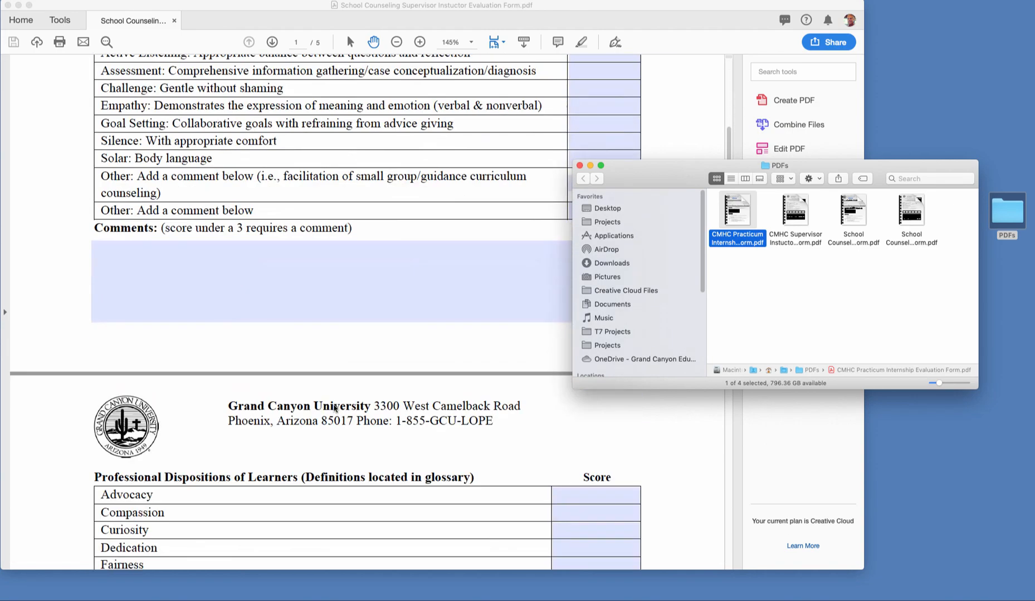
{"action": "scroll", "coordinate": [334, 408], "scroll_direction": "up", "scroll_amount": 20}
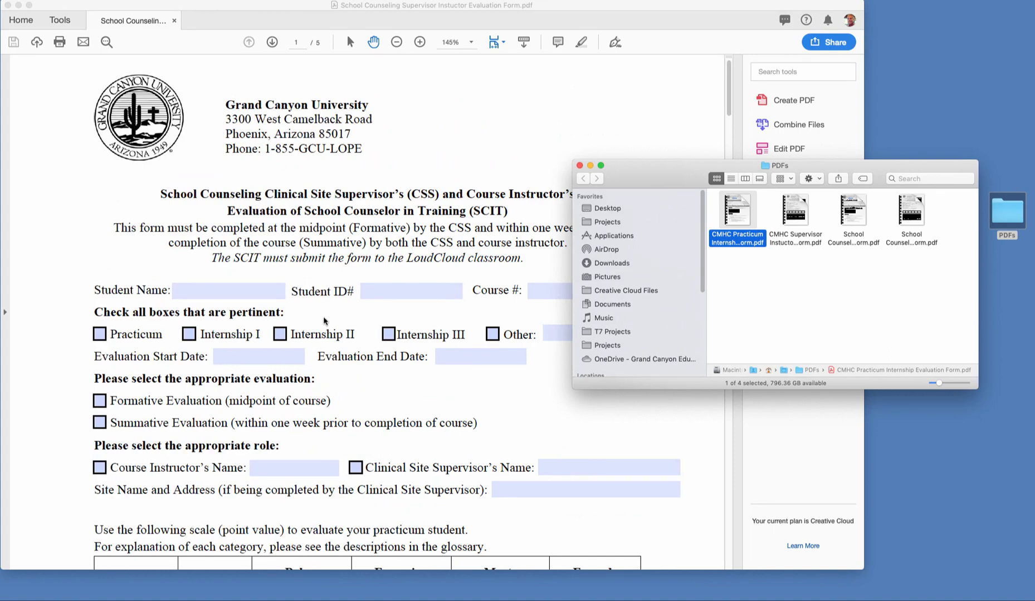
{"action": "scroll", "coordinate": [324, 317], "scroll_direction": "down", "scroll_amount": 2}
{"action": "scroll", "coordinate": [324, 322], "scroll_direction": "down", "scroll_amount": 20}
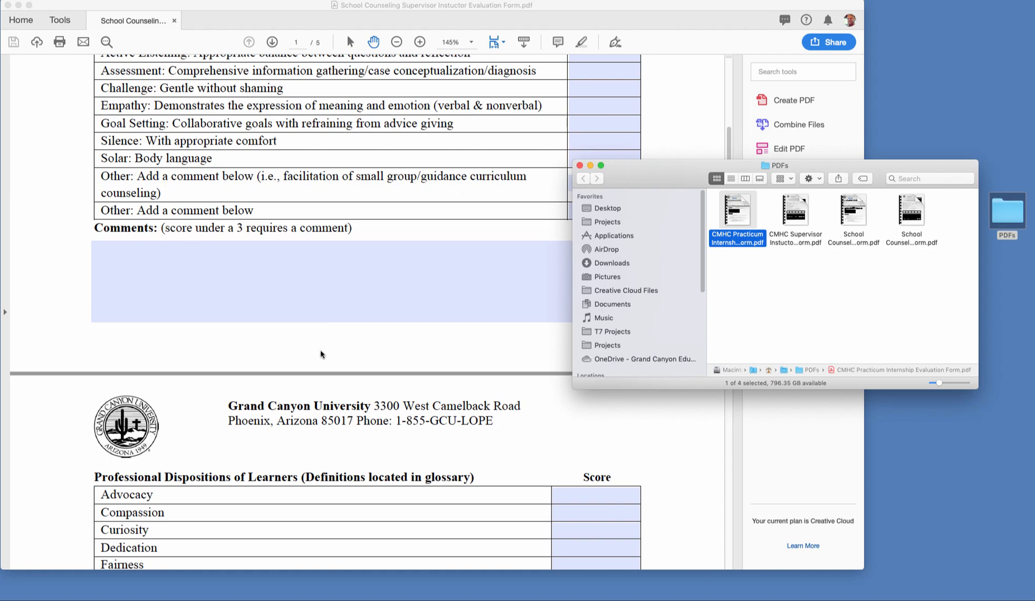
- Move the PDFs folder window out of the way and return to the beginning of the evaluation form
{"action": "left_click_drag", "start_coordinate": [646, 167], "coordinate": [1034, 167]}
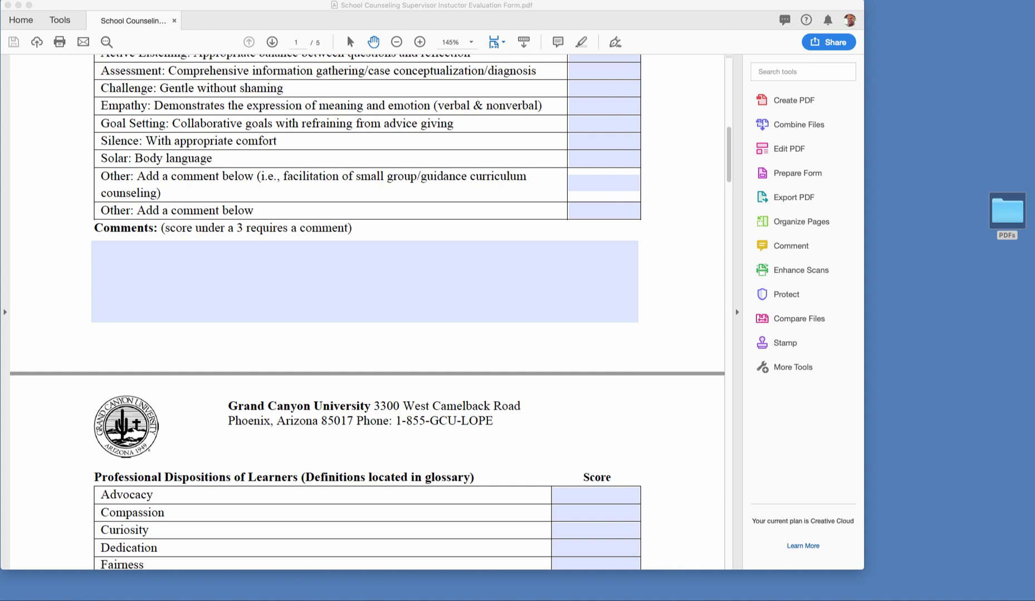
{"action": "left_click_drag", "start_coordinate": [1034, 323], "coordinate": [679, 240]}
{"action": "left_click", "coordinate": [715, 6]}
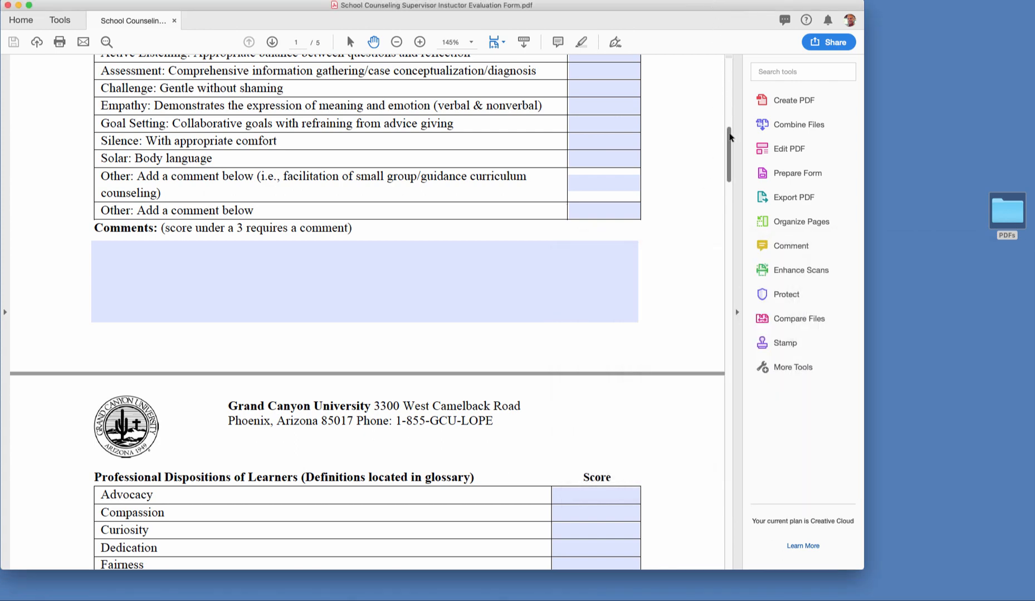
{"action": "left_click_drag", "start_coordinate": [731, 136], "coordinate": [730, 68]}
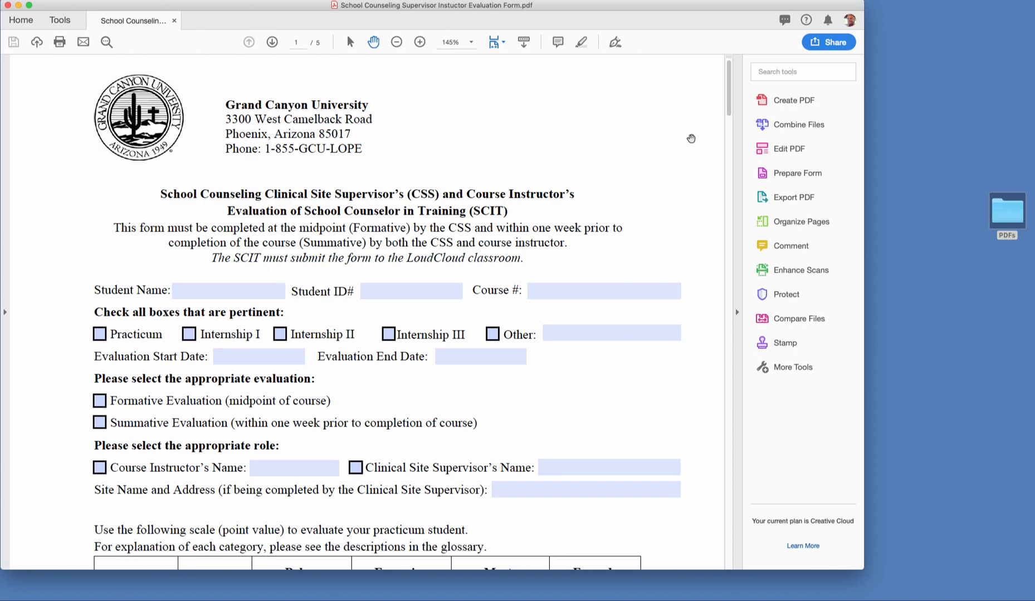
- Examine the evaluation form in Edit PDF mode from page 1 through the signature and attestation section, and leave editing mode
{"action": "left_click", "coordinate": [763, 149]}
{"action": "scroll", "coordinate": [612, 237], "scroll_direction": "down", "scroll_amount": 3}
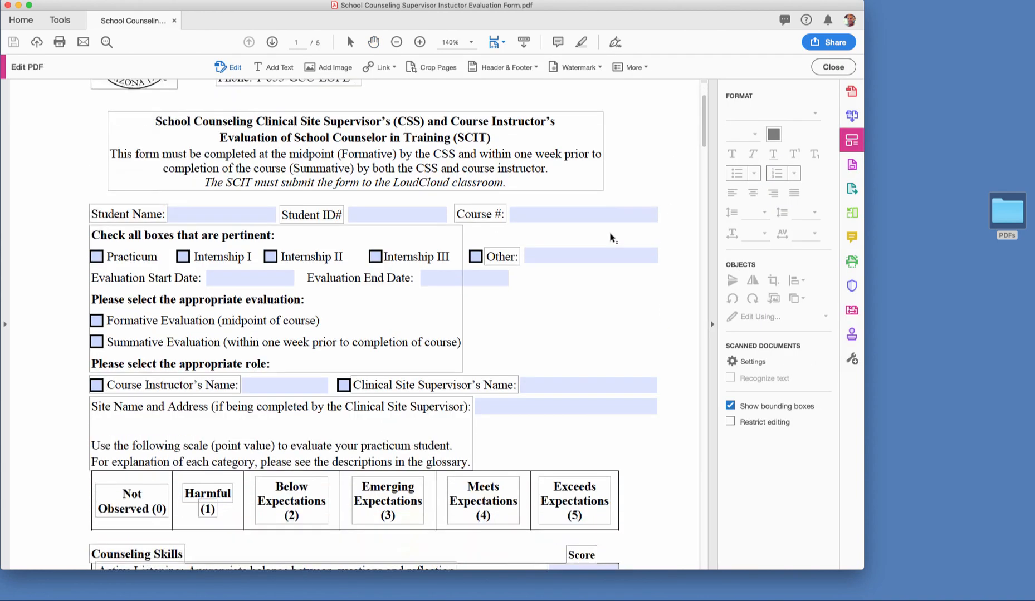
{"action": "scroll", "coordinate": [612, 238], "scroll_direction": "down", "scroll_amount": 18}
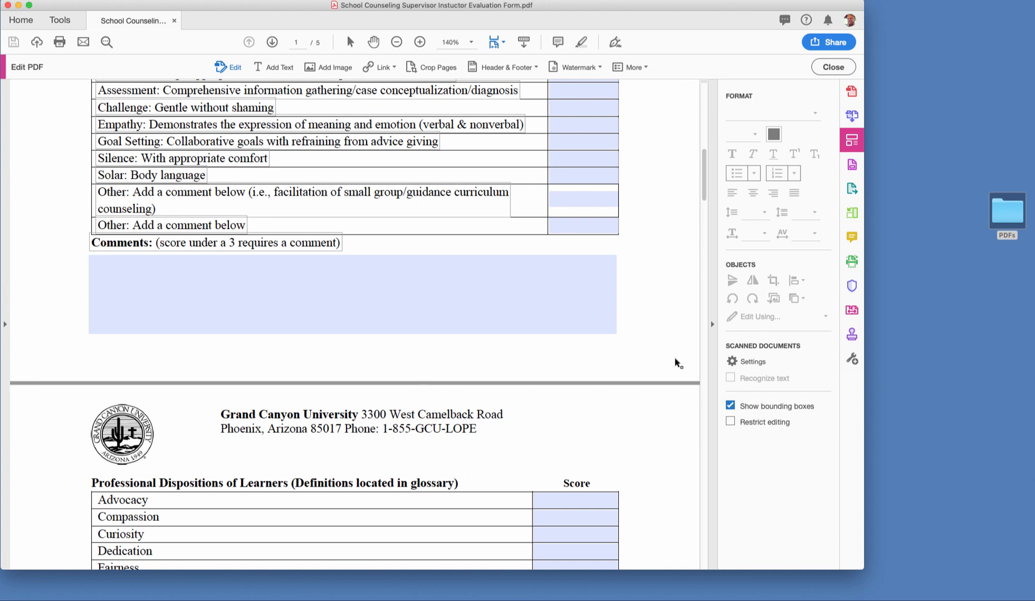
{"action": "scroll", "coordinate": [677, 367], "scroll_direction": "down", "scroll_amount": 10}
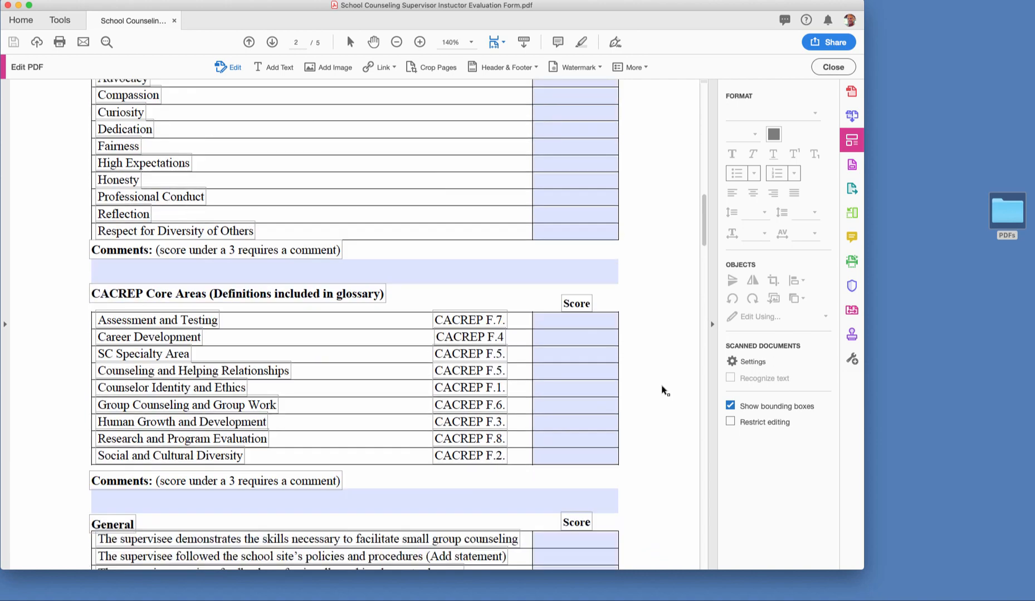
{"action": "scroll", "coordinate": [664, 389], "scroll_direction": "down", "scroll_amount": 9}
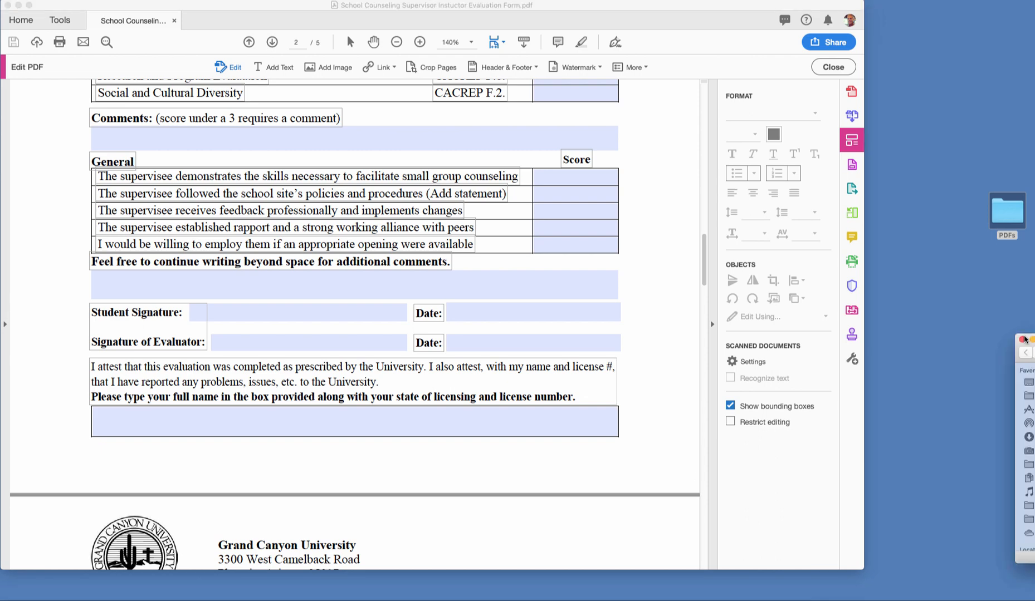
{"action": "left_click_drag", "start_coordinate": [1034, 356], "coordinate": [1034, 384]}
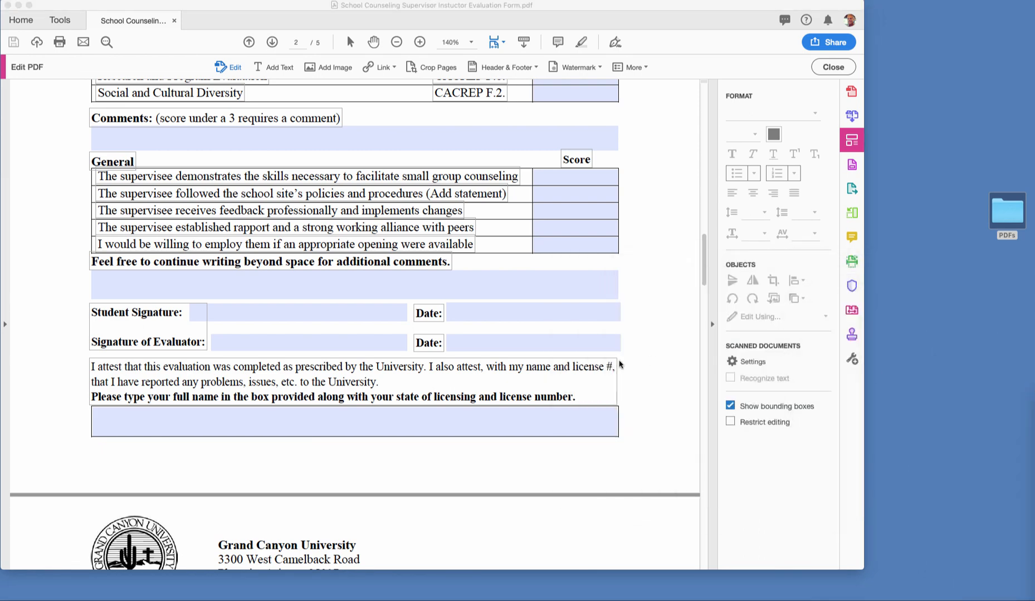
{"action": "scroll", "coordinate": [620, 364], "scroll_direction": "up", "scroll_amount": 20}
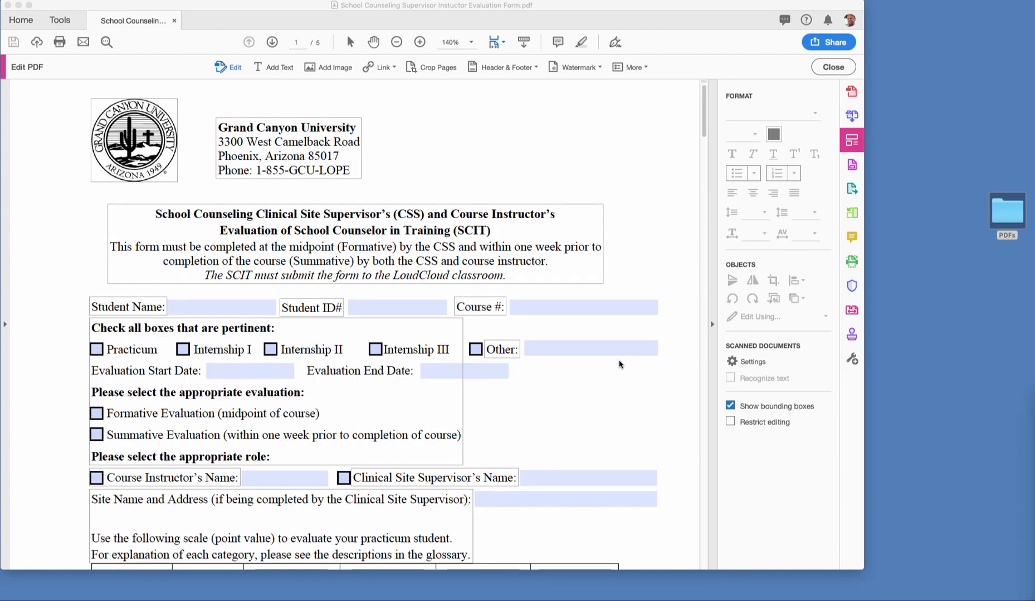
{"action": "left_click", "coordinate": [833, 66]}
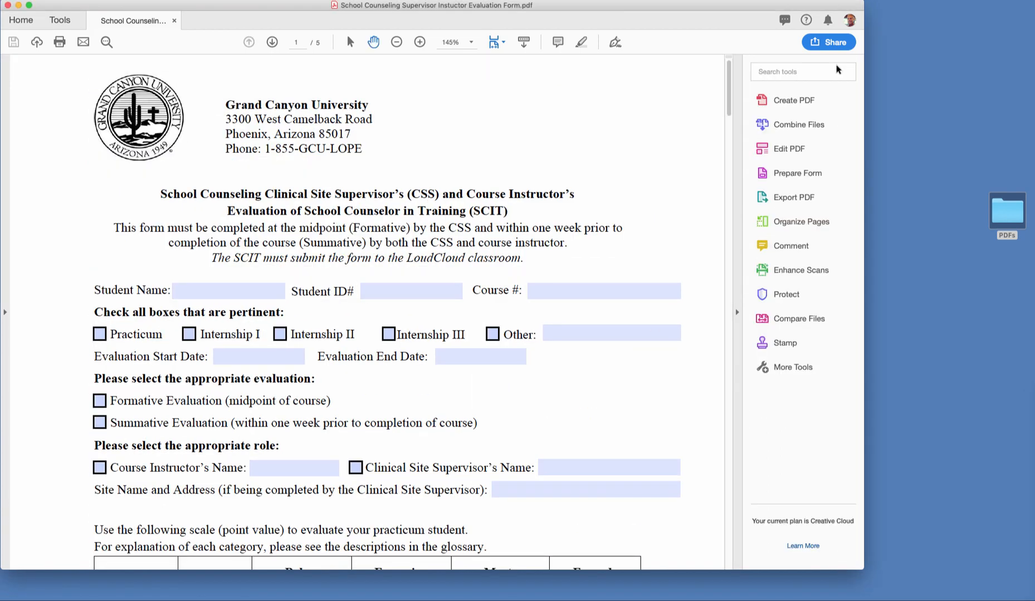
- Start adding a header and footer to the PDF with the center footer text "Grand Canyon Education © 2020 All Rights Reserved"
{"action": "left_click", "coordinate": [761, 151]}
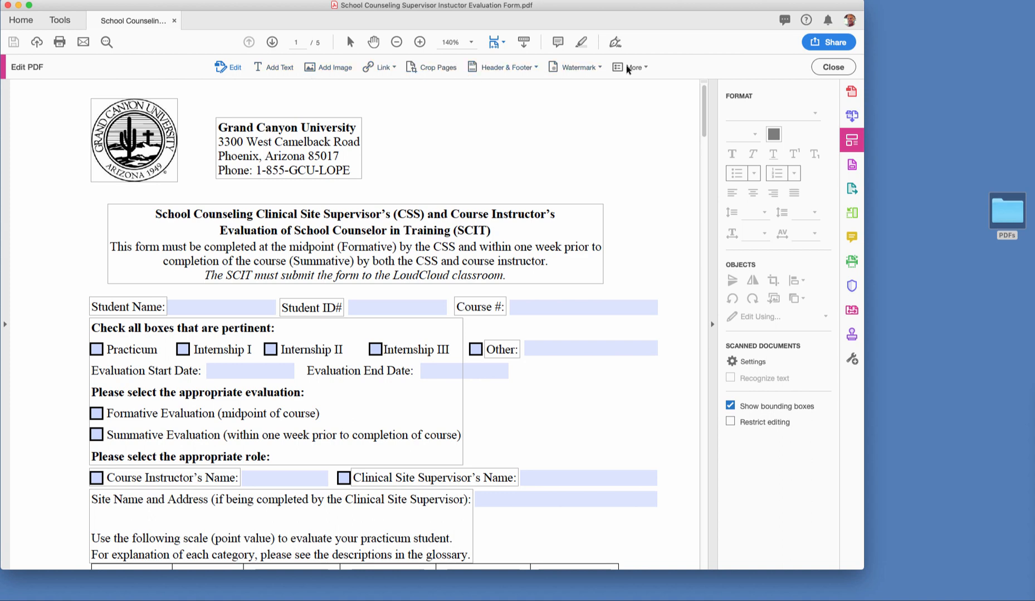
{"action": "left_click", "coordinate": [502, 69]}
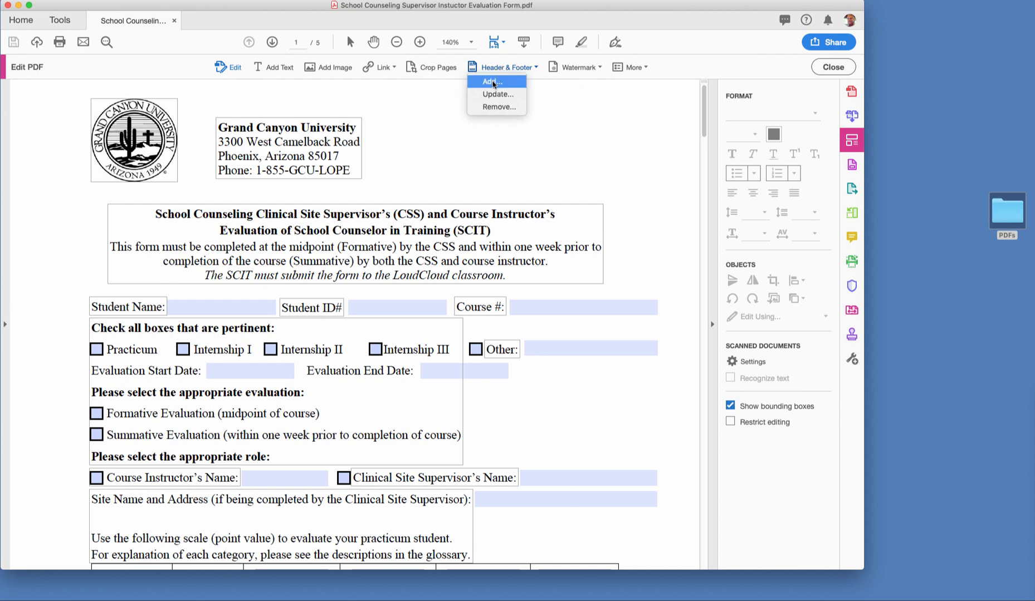
{"action": "left_click", "coordinate": [493, 83]}
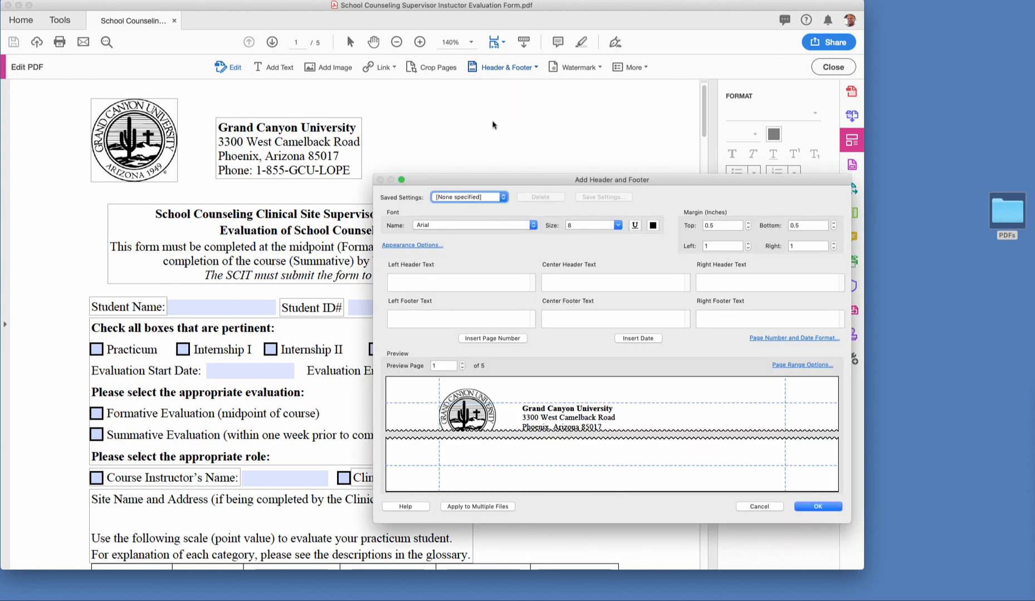
{"action": "left_click_drag", "start_coordinate": [499, 174], "coordinate": [335, 98]}
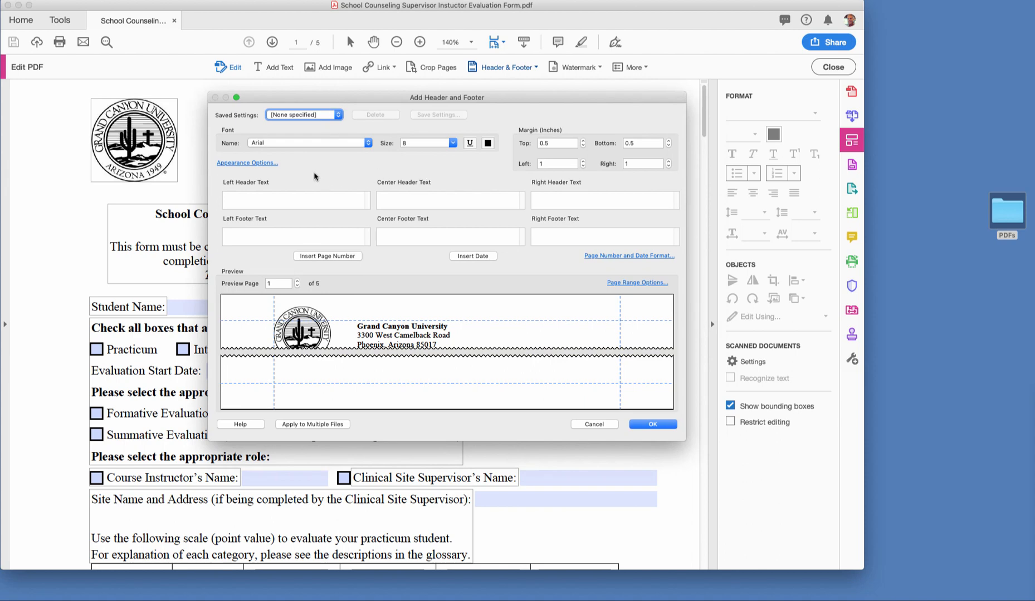
{"action": "left_click", "coordinate": [366, 144]}
{"action": "left_click", "coordinate": [358, 143]}
{"action": "left_click", "coordinate": [391, 234]}
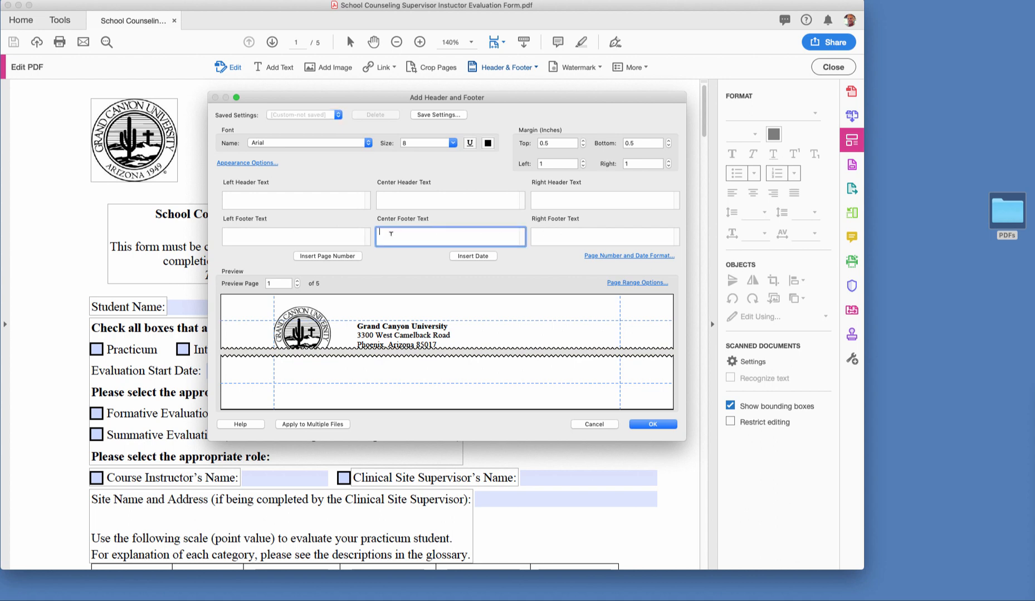
{"action": "type", "text": "Grand Canyon Education © 2020 All Rights Reserved"}
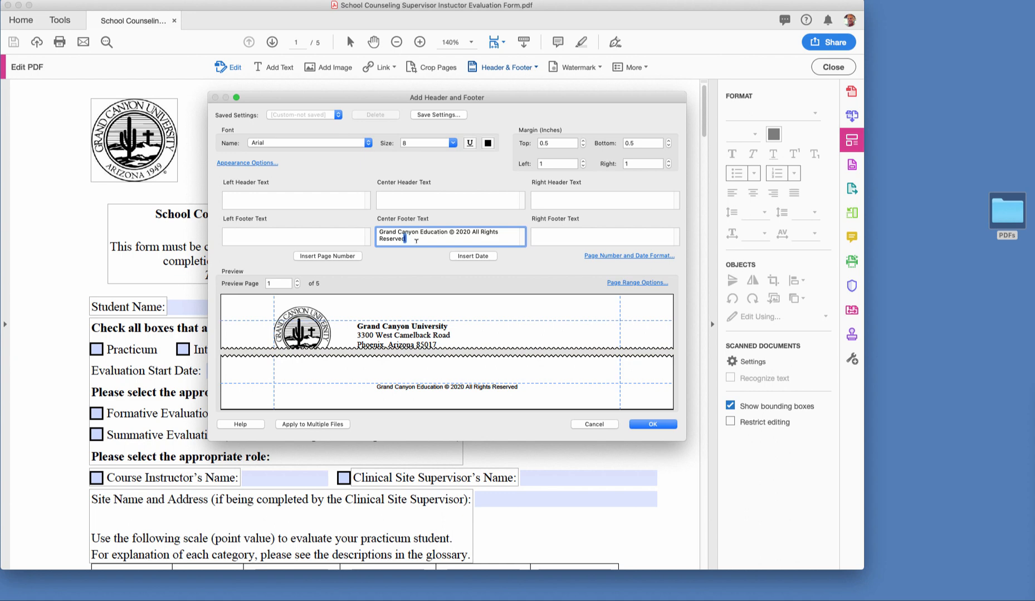
- Insert the page number as the right footer text and set the bottom margin to 0.4 inches
{"action": "left_click", "coordinate": [537, 232]}
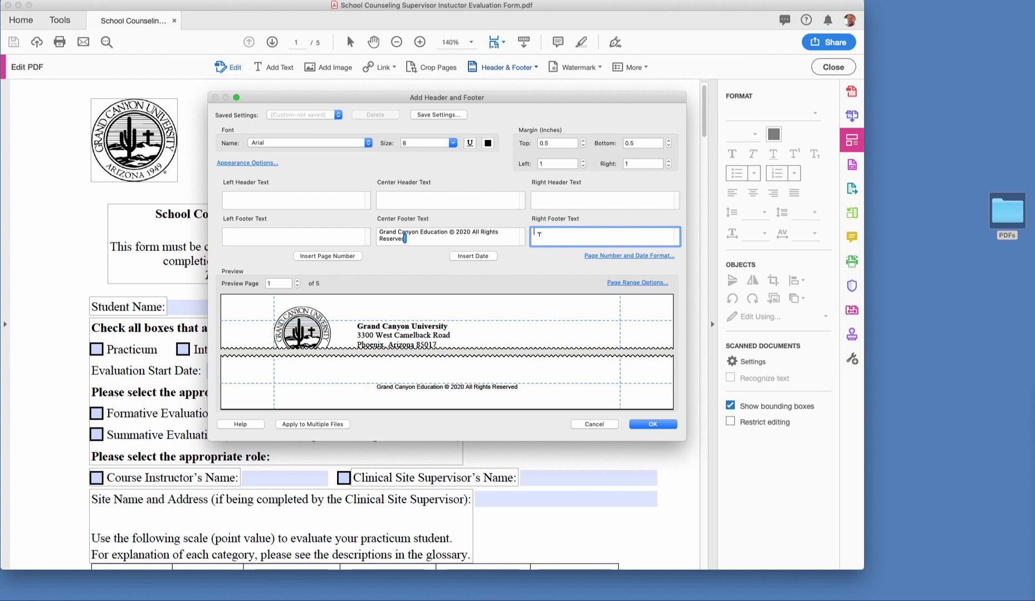
{"action": "left_click", "coordinate": [331, 256]}
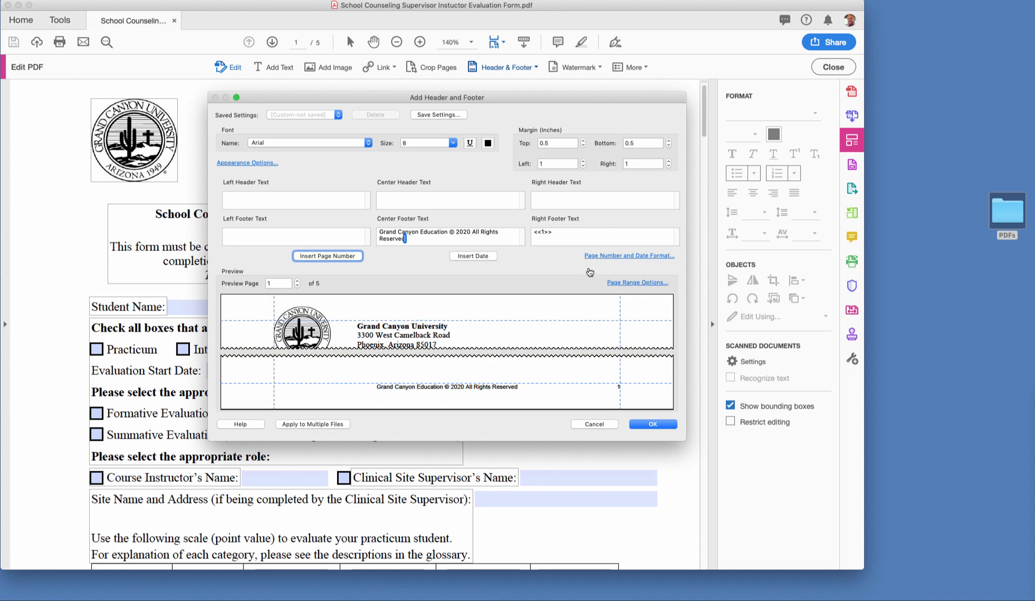
{"action": "left_click", "coordinate": [668, 146]}
{"action": "left_click", "coordinate": [669, 146]}
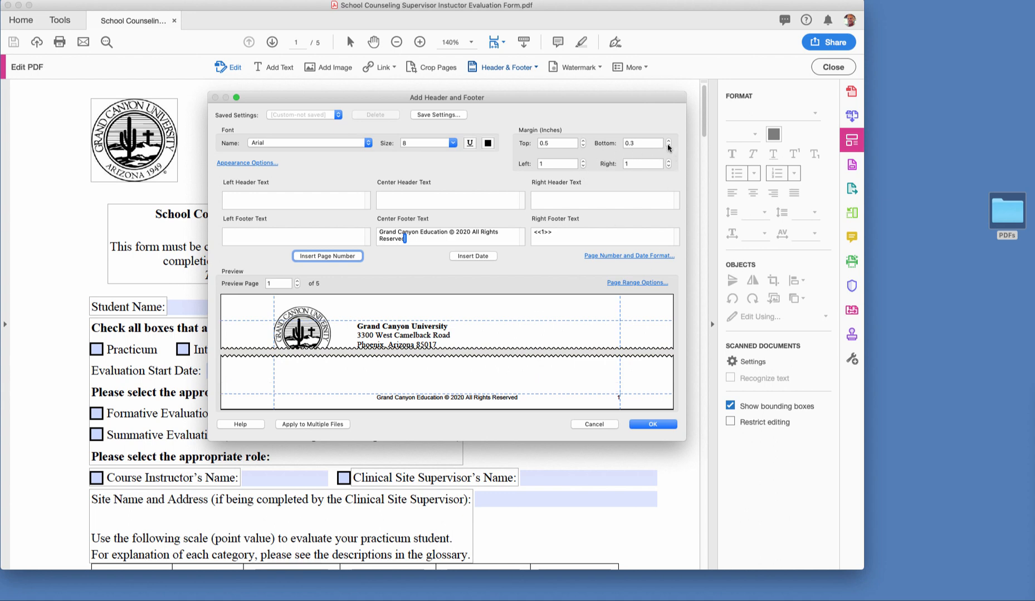
{"action": "left_click", "coordinate": [668, 141]}
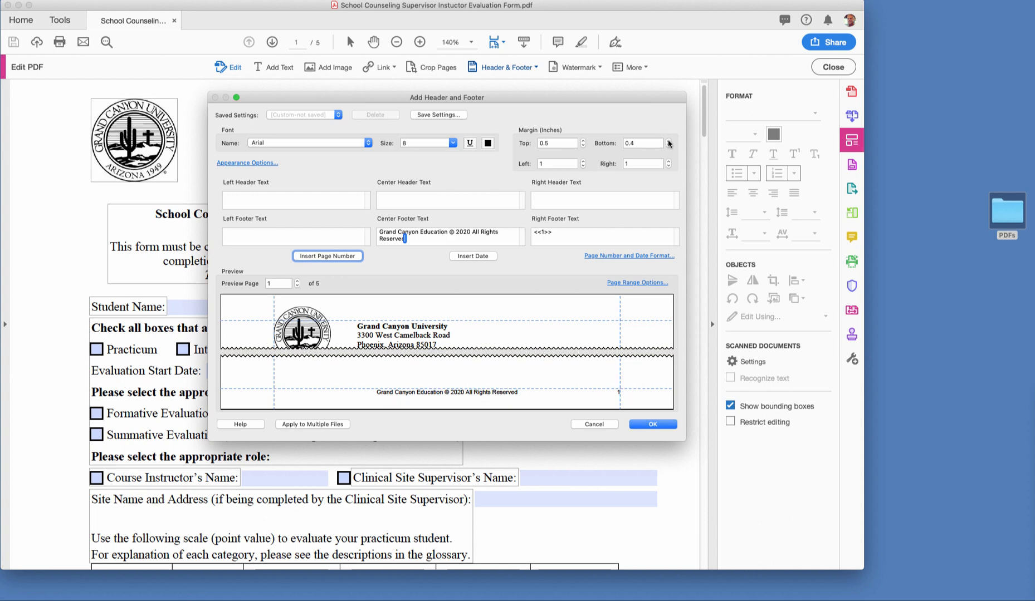
{"action": "left_click", "coordinate": [668, 141]}
{"action": "left_click", "coordinate": [668, 140]}
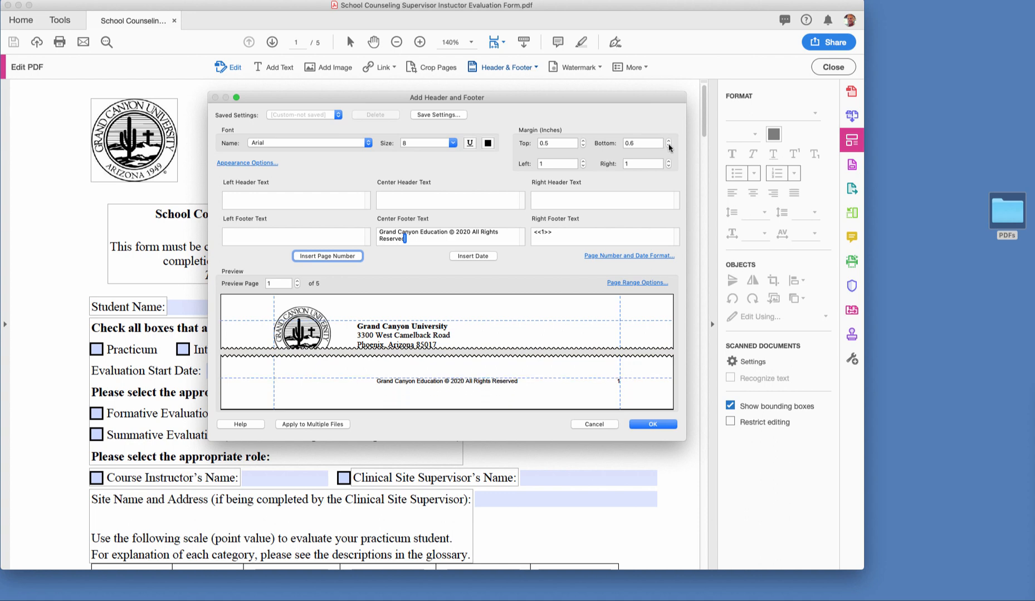
{"action": "left_click", "coordinate": [668, 146]}
{"action": "left_click", "coordinate": [668, 147]}
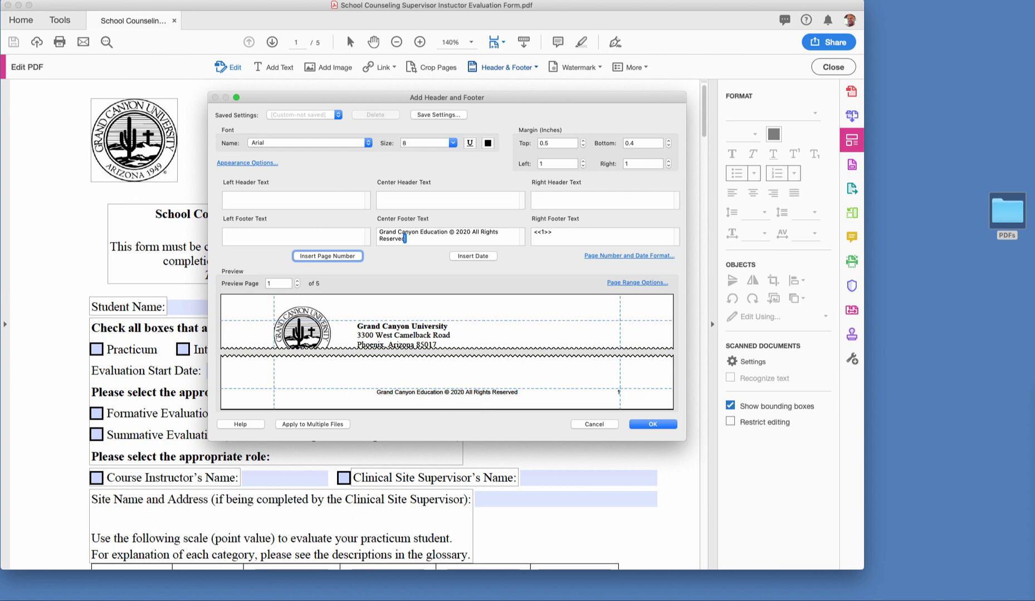
- Choose to apply the footer to multiple files and add all the evaluation forms from the PDFs folder to the list
{"action": "double_click", "coordinate": [1006, 212]}
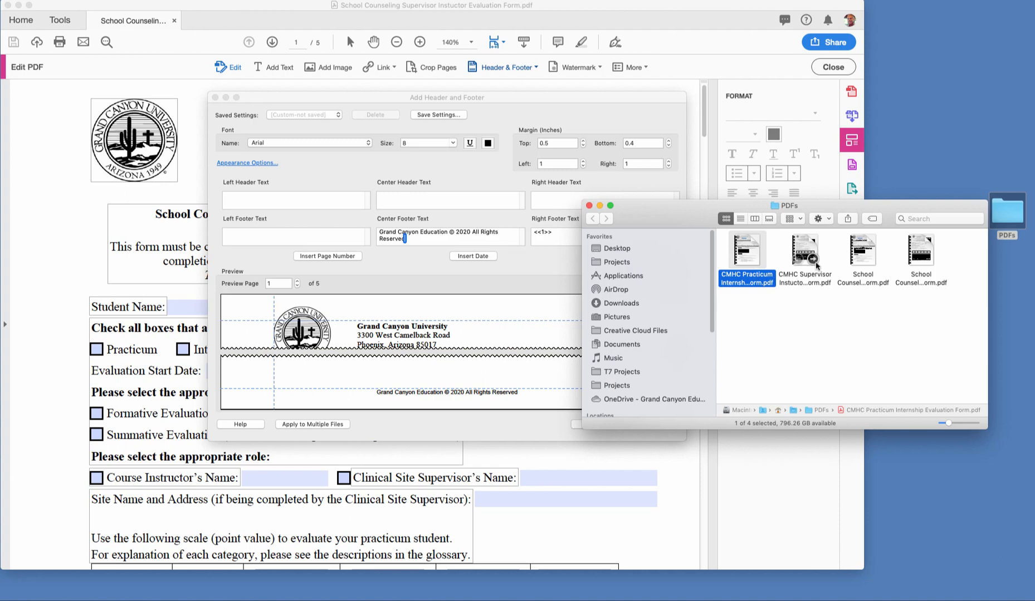
{"action": "left_click_drag", "start_coordinate": [686, 214], "coordinate": [1034, 384]}
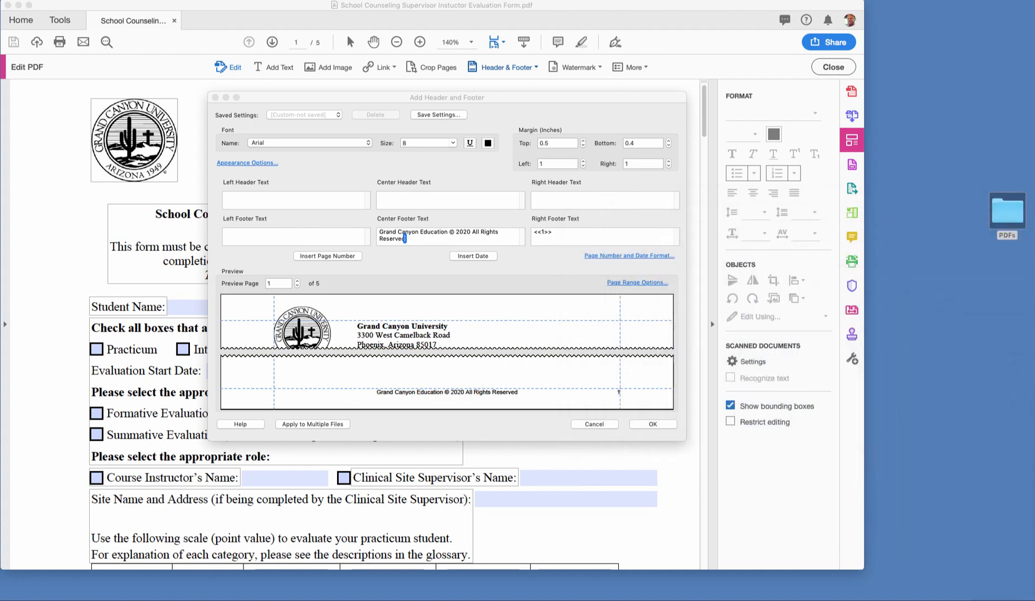
{"action": "left_click", "coordinate": [312, 426]}
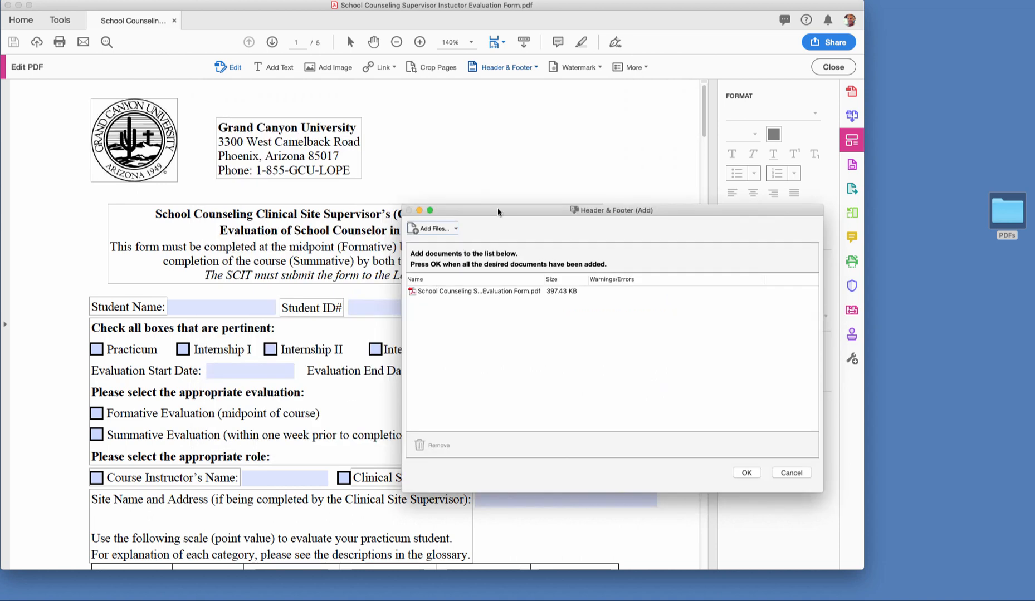
{"action": "left_click_drag", "start_coordinate": [498, 213], "coordinate": [429, 169]}
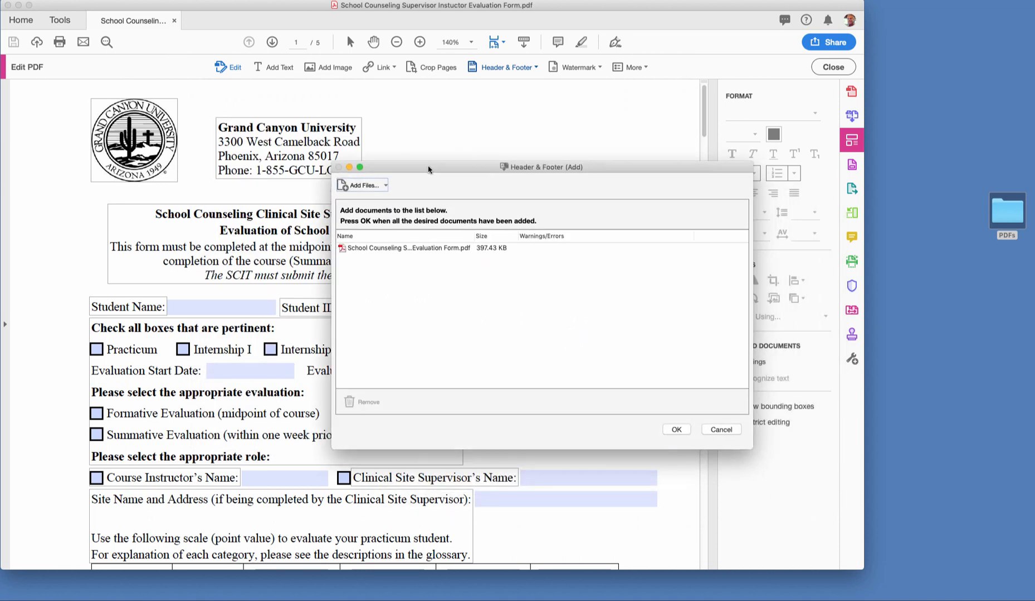
{"action": "left_click", "coordinate": [386, 185]}
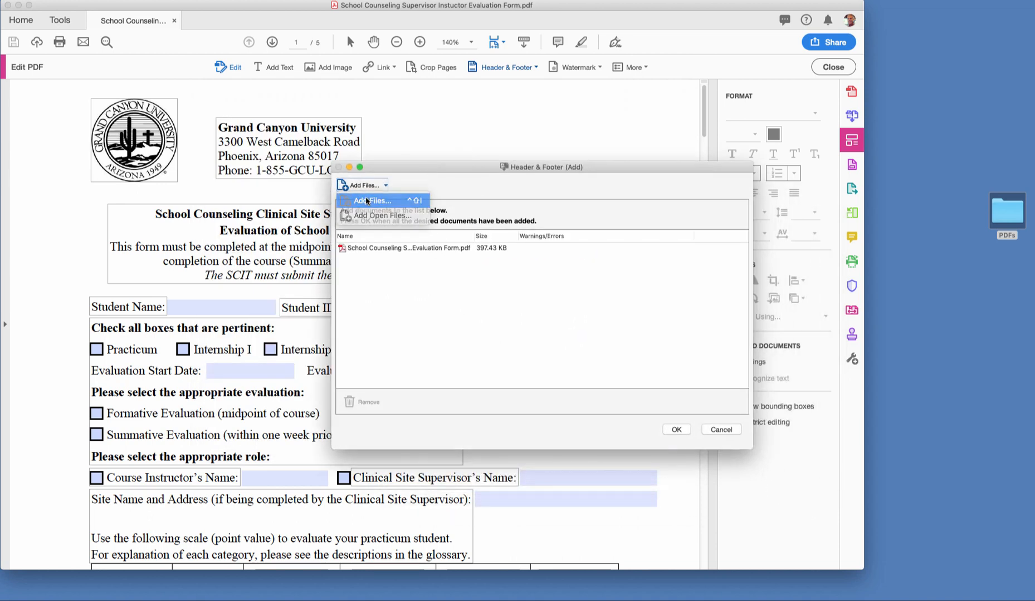
{"action": "left_click", "coordinate": [366, 201]}
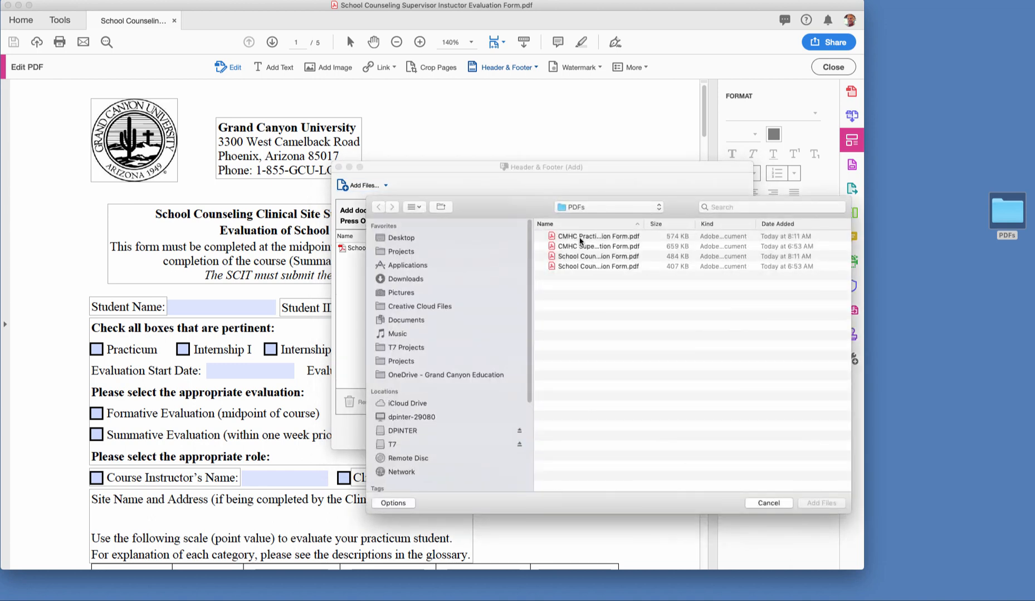
{"action": "left_click", "coordinate": [581, 239]}
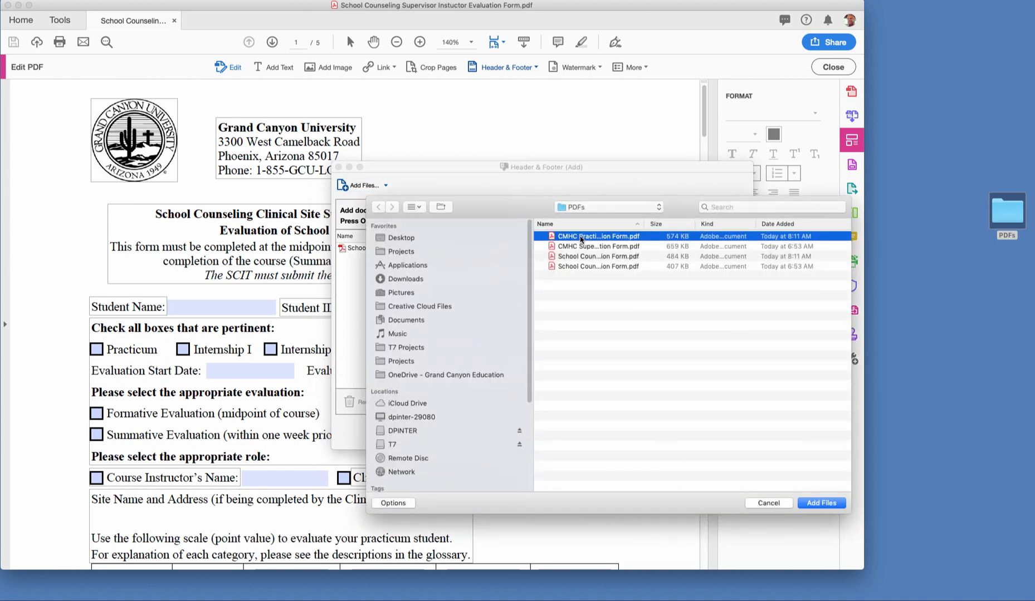
{"action": "left_click", "coordinate": [583, 267], "text": "shift"}
{"action": "left_click", "coordinate": [822, 503]}
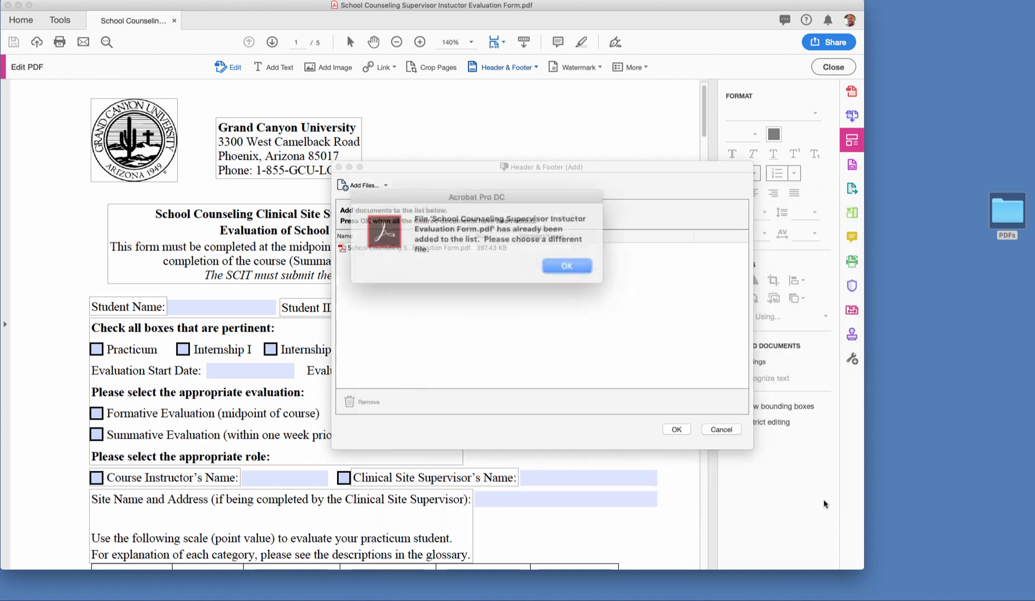
{"action": "left_click", "coordinate": [564, 262]}
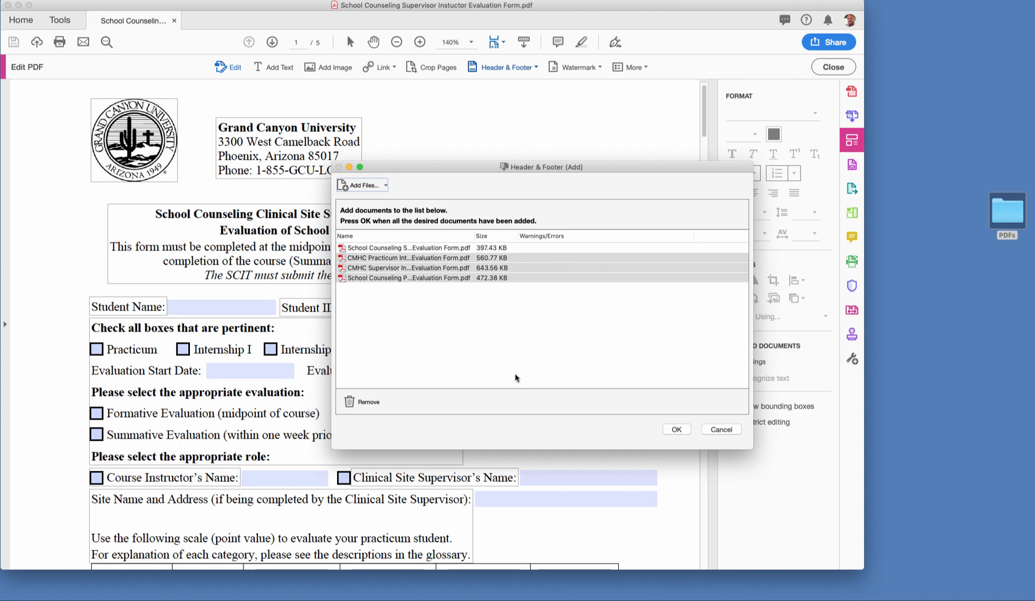
- Apply the footer to the listed files, saving in the same folder selected at start with original file names and overwriting existing files
{"action": "left_click", "coordinate": [677, 432]}
{"action": "left_click_drag", "start_coordinate": [603, 261], "coordinate": [452, 146]}
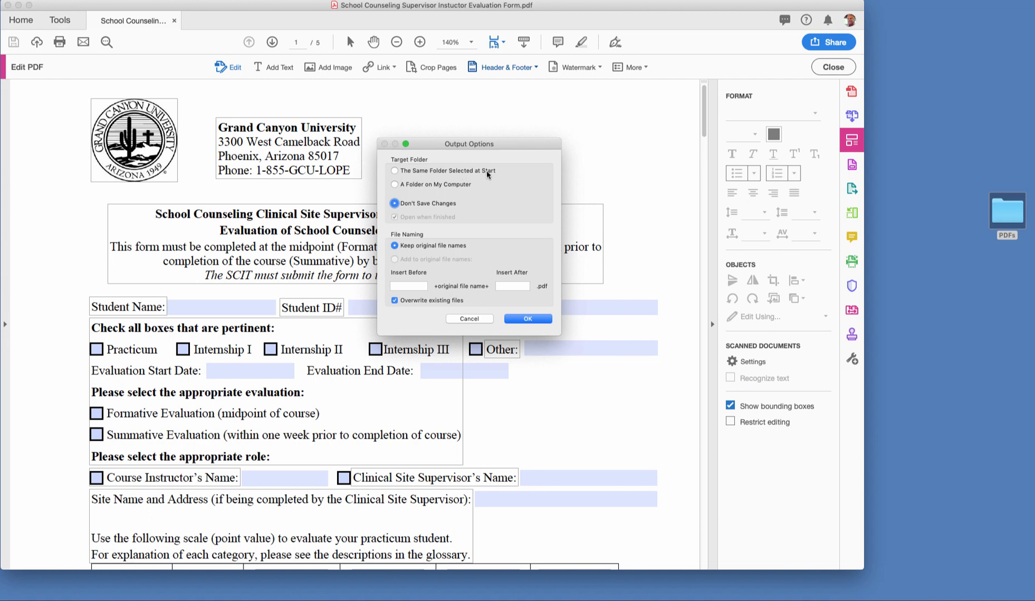
{"action": "left_click", "coordinate": [395, 171]}
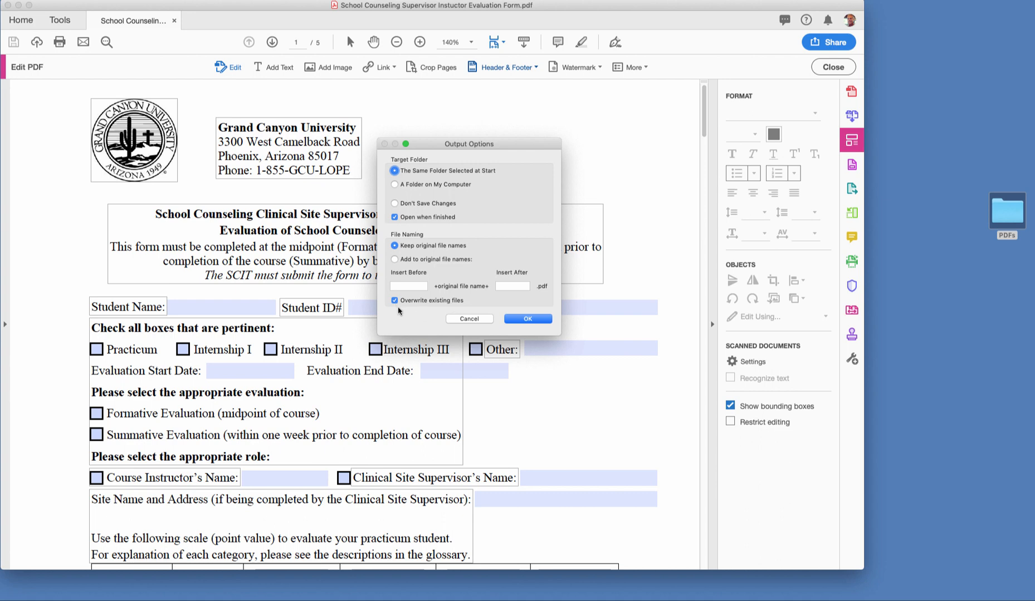
{"action": "left_click", "coordinate": [528, 319]}
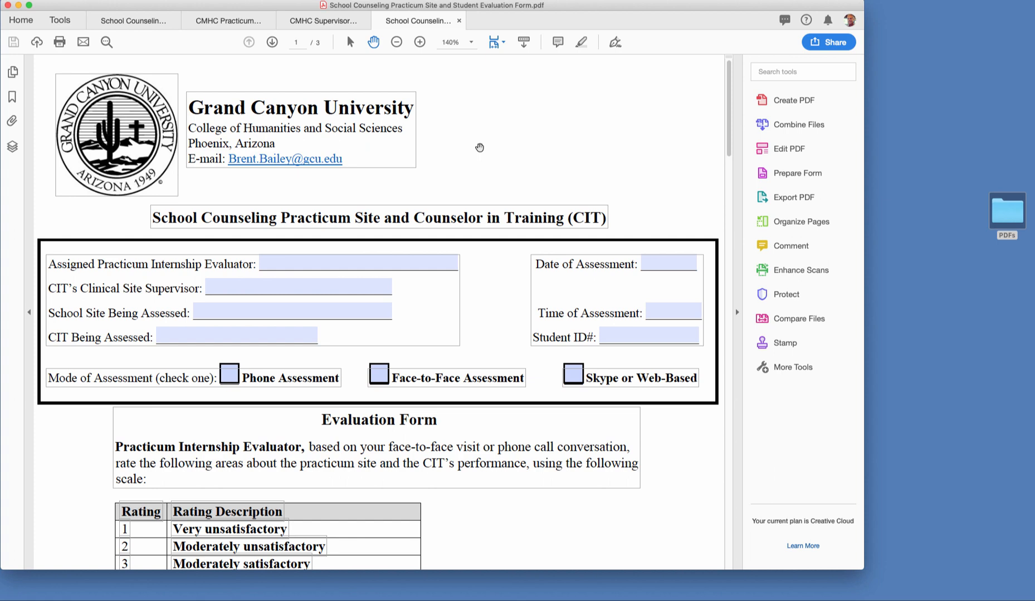
- Check the copyright footer and page numbers in the School Counseling Supervisor evaluation form from page 1 through page 5, outside editing mode
{"action": "left_click", "coordinate": [140, 21]}
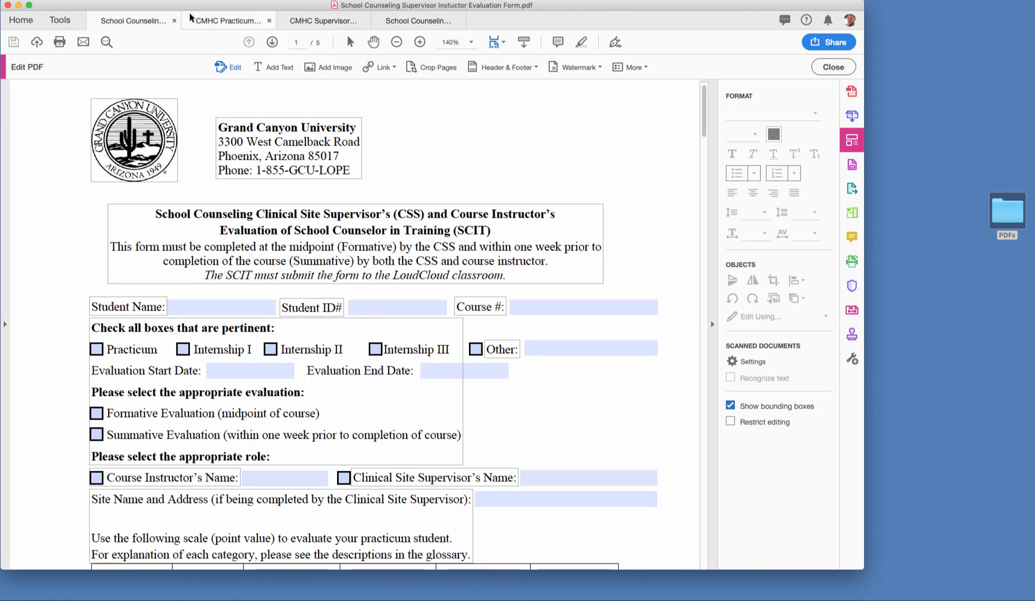
{"action": "left_click_drag", "start_coordinate": [703, 111], "coordinate": [715, 166]}
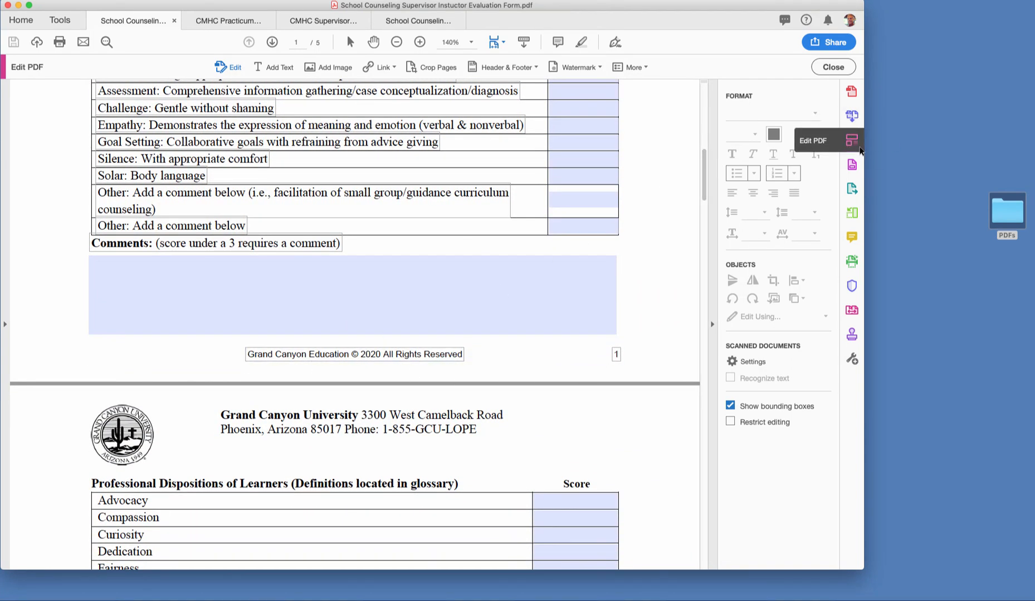
{"action": "left_click", "coordinate": [833, 67]}
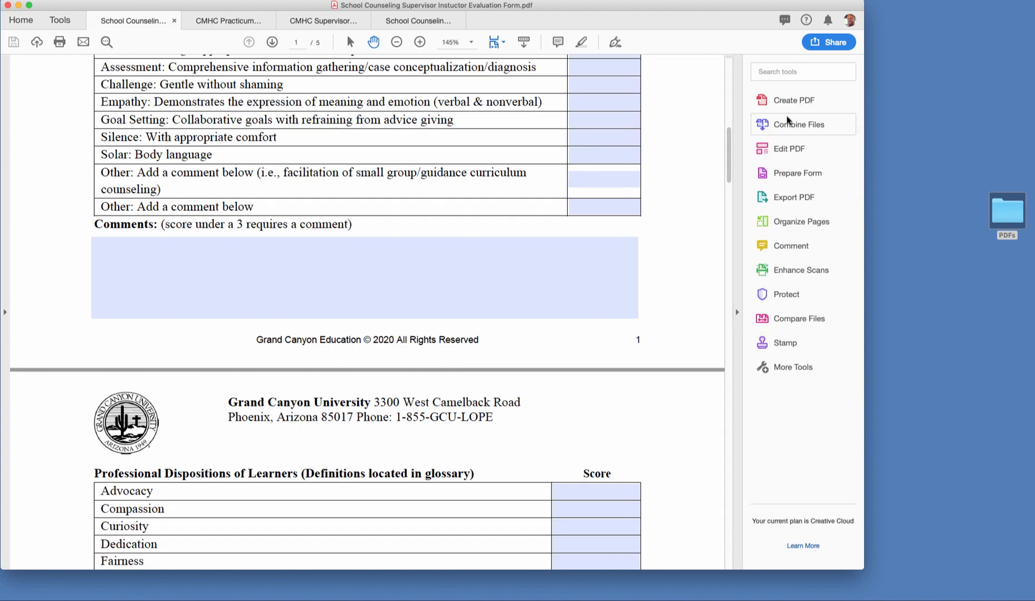
{"action": "left_click_drag", "start_coordinate": [729, 134], "coordinate": [745, 247]}
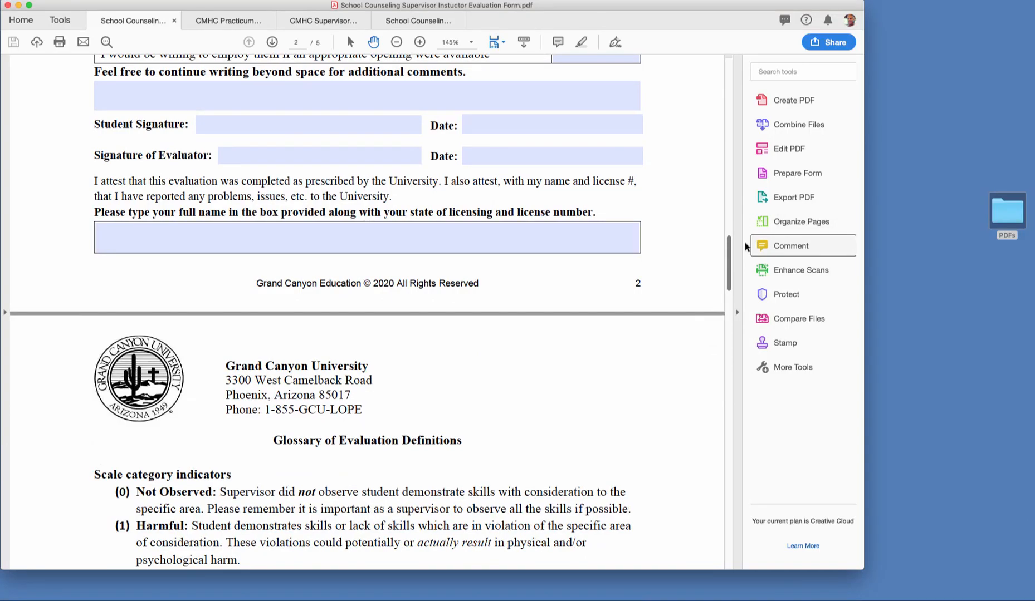
{"action": "left_click_drag", "start_coordinate": [745, 247], "coordinate": [773, 529]}
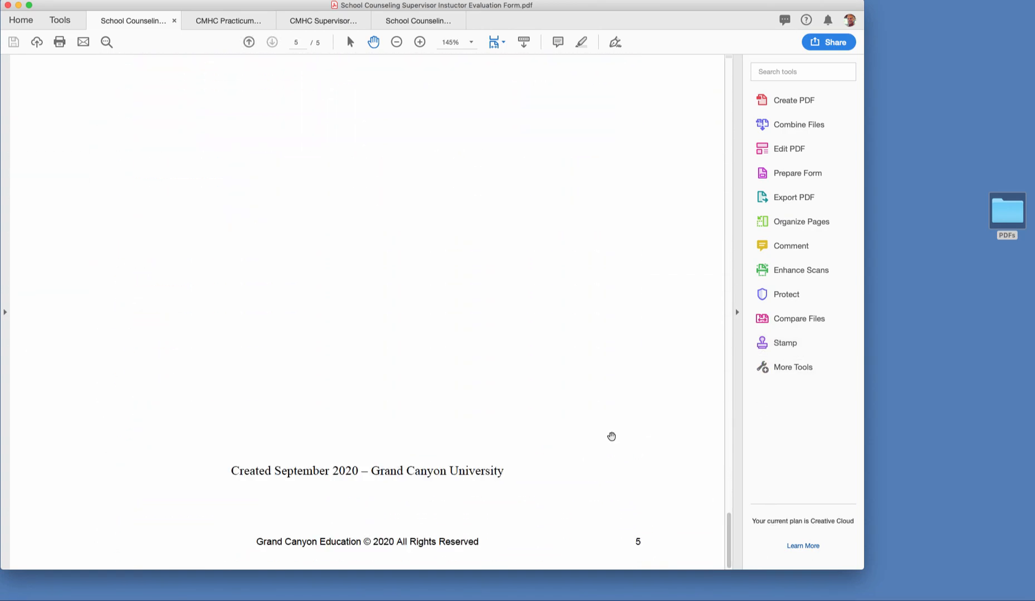
- Delete the old "Created September 2020 – Grand Canyon University" line on page 5 and leave Edit PDF mode
{"action": "left_click", "coordinate": [776, 148]}
{"action": "left_click", "coordinate": [404, 472]}
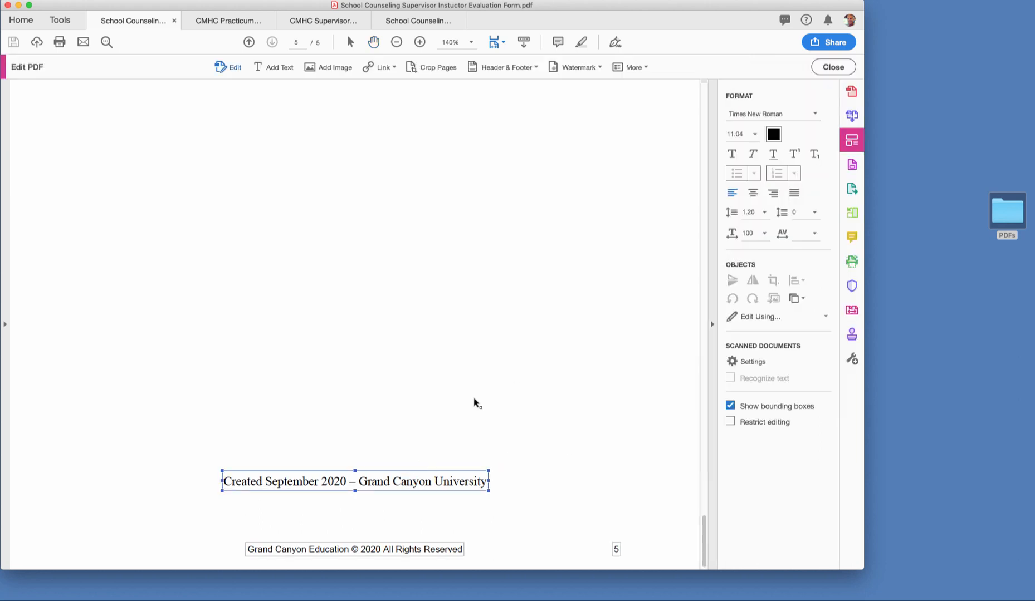
{"action": "key", "text": "Delete"}
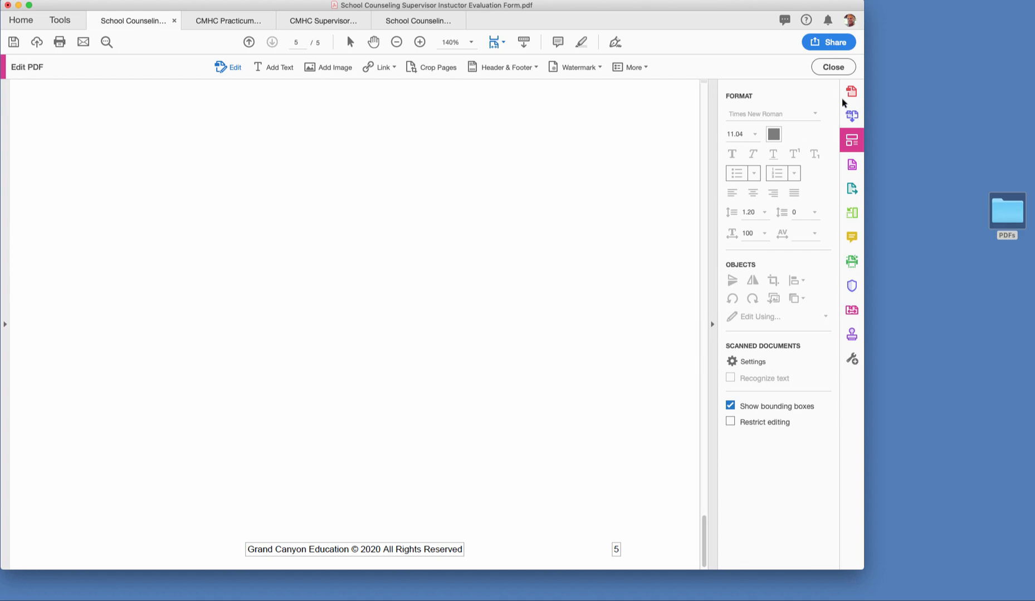
{"action": "left_click", "coordinate": [833, 67]}
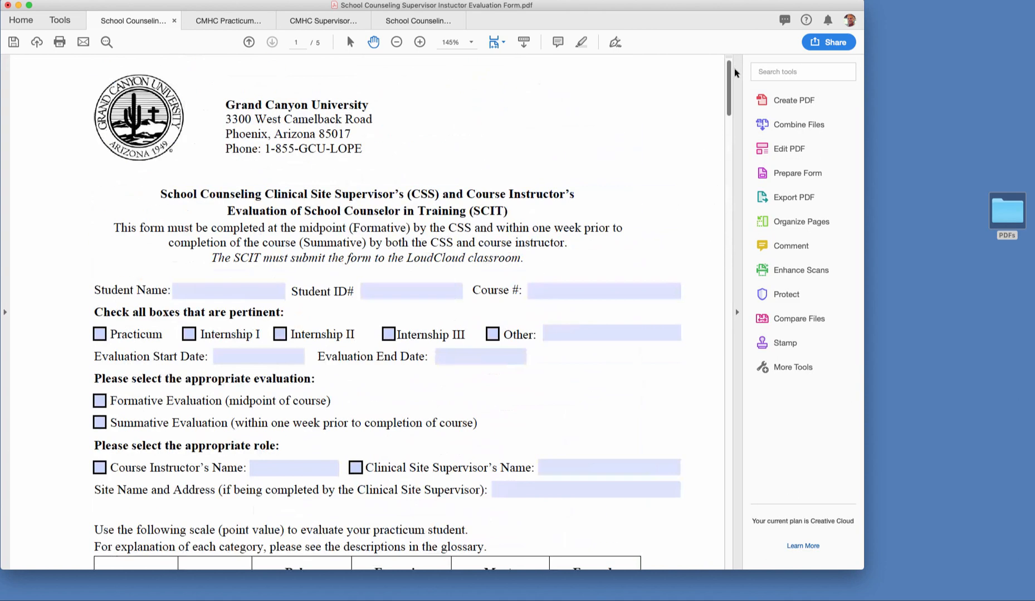
- Look over the CMHC Practicum, CMHC Supervisor and School Counseling Practicum evaluation forms after the batch footer run
{"action": "left_click", "coordinate": [236, 23]}
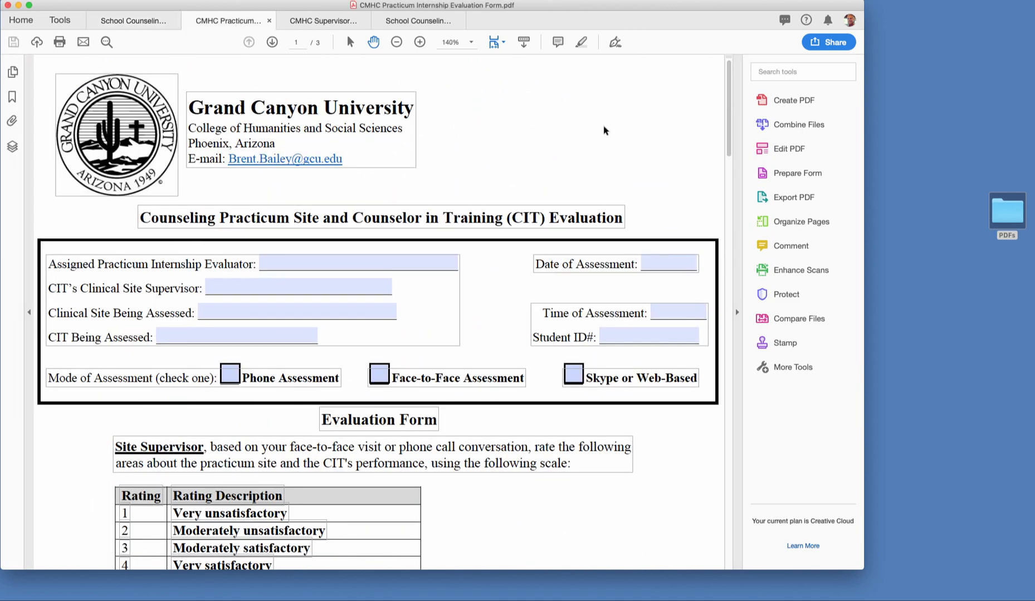
{"action": "mouse_move", "coordinate": [731, 88]}
{"action": "left_mouse_down"}
{"action": "mouse_move", "coordinate": [765, 481]}
{"action": "mouse_move", "coordinate": [749, 356]}
{"action": "mouse_move", "coordinate": [740, 55]}
{"action": "mouse_move", "coordinate": [731, 84]}
{"action": "mouse_move", "coordinate": [755, 323]}
{"action": "mouse_move", "coordinate": [755, 545]}
{"action": "mouse_move", "coordinate": [753, 83]}
{"action": "mouse_move", "coordinate": [732, 119]}
{"action": "mouse_move", "coordinate": [758, 505]}
{"action": "mouse_move", "coordinate": [785, 77]}
{"action": "mouse_move", "coordinate": [778, 47]}
{"action": "left_mouse_up"}
{"action": "left_click", "coordinate": [317, 20]}
{"action": "left_click", "coordinate": [414, 21]}
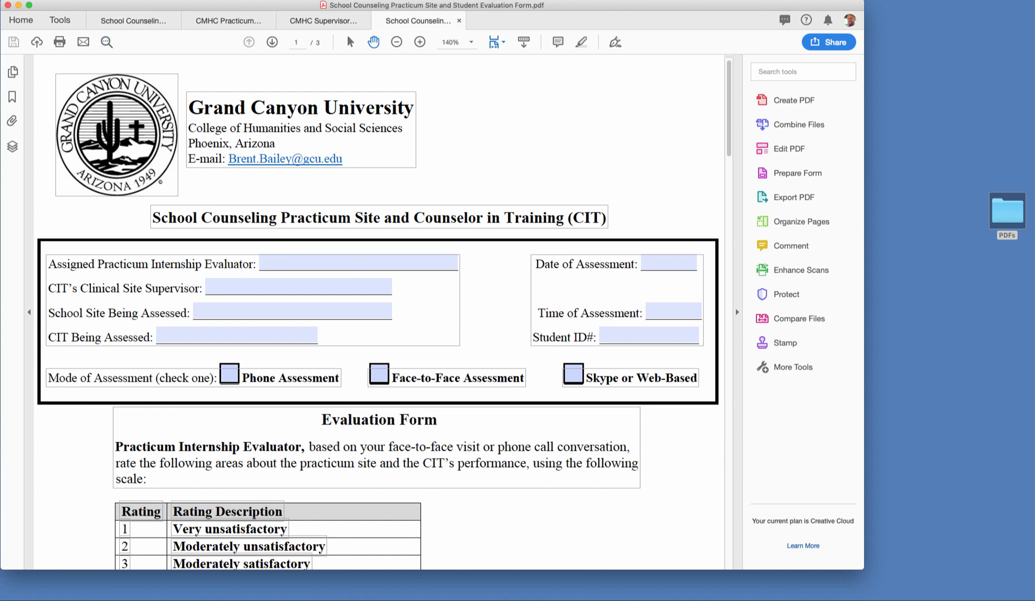
- Switch to Finder by opening the PDFs folder from the desktop, and reposition its window
{"action": "double_click", "coordinate": [1007, 211]}
{"action": "left_click_drag", "start_coordinate": [774, 332], "coordinate": [648, 356]}
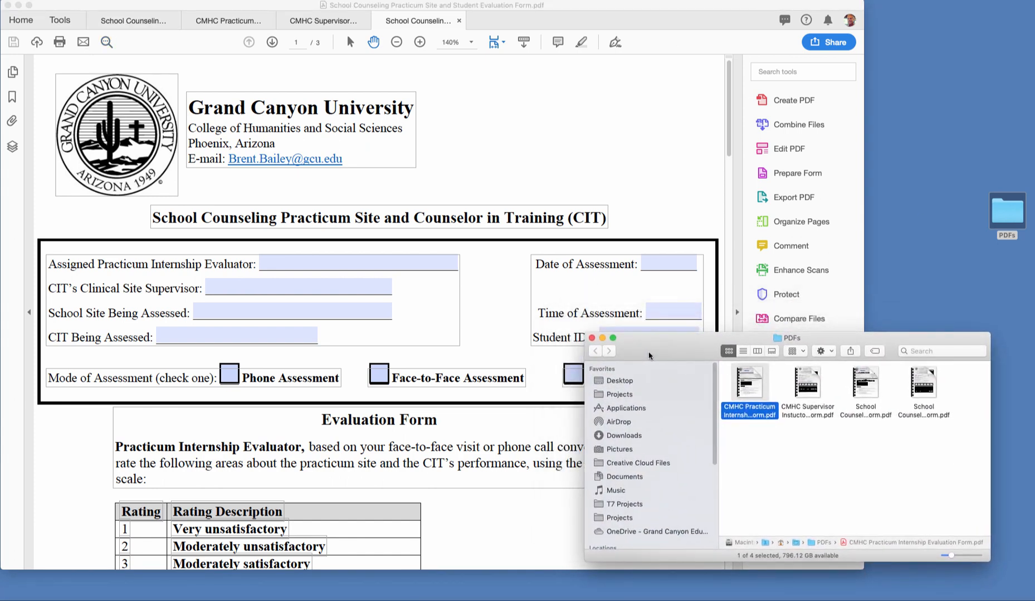